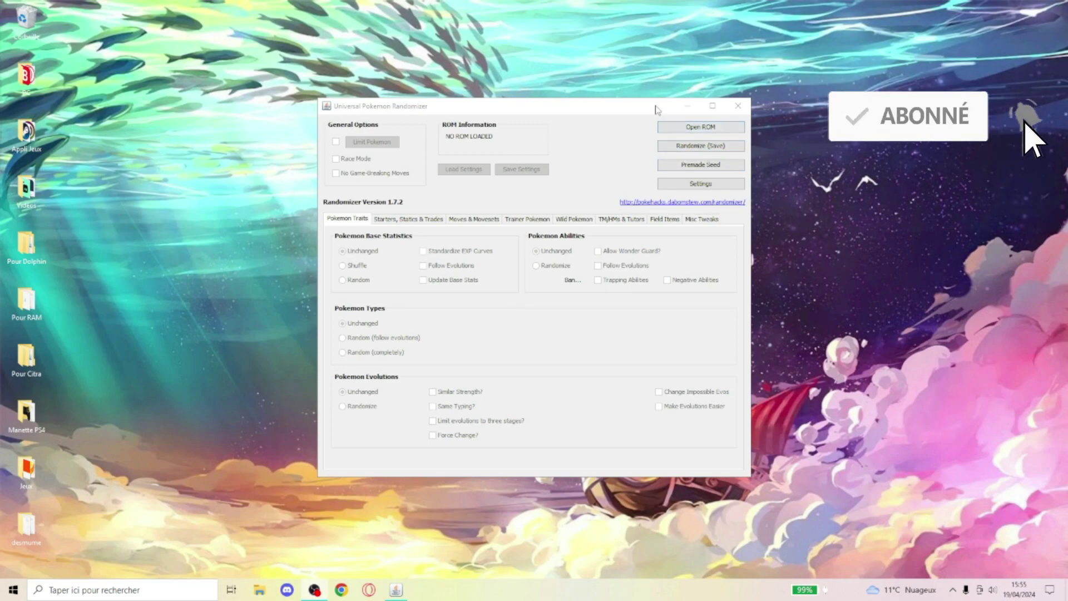
{"action": "left_click_drag", "start_coordinate": [634, 110], "coordinate": [601, 95]}
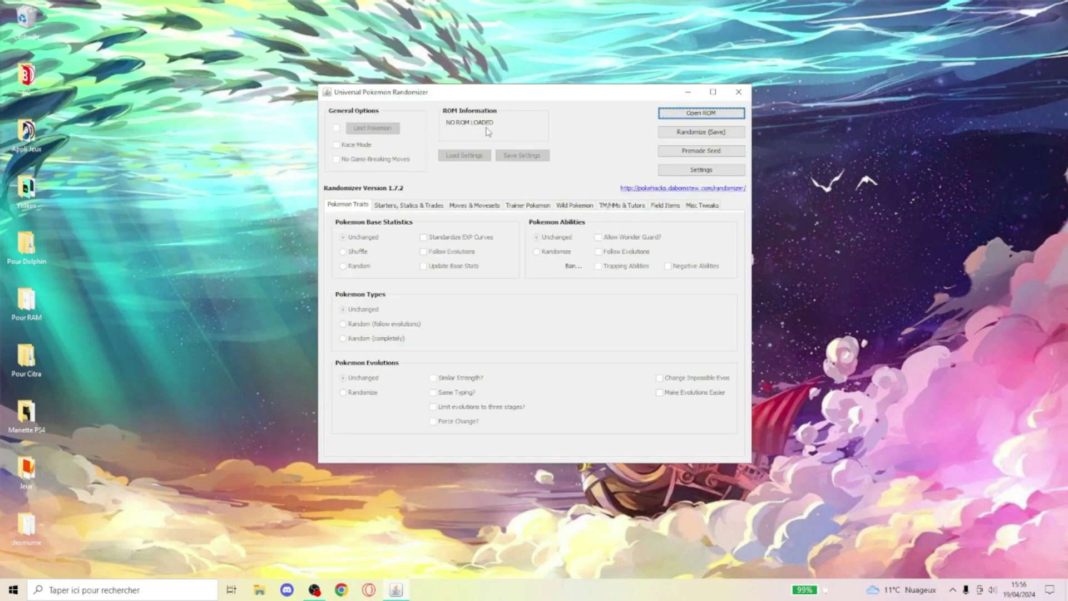
{"action": "left_click_drag", "start_coordinate": [437, 95], "coordinate": [427, 97]}
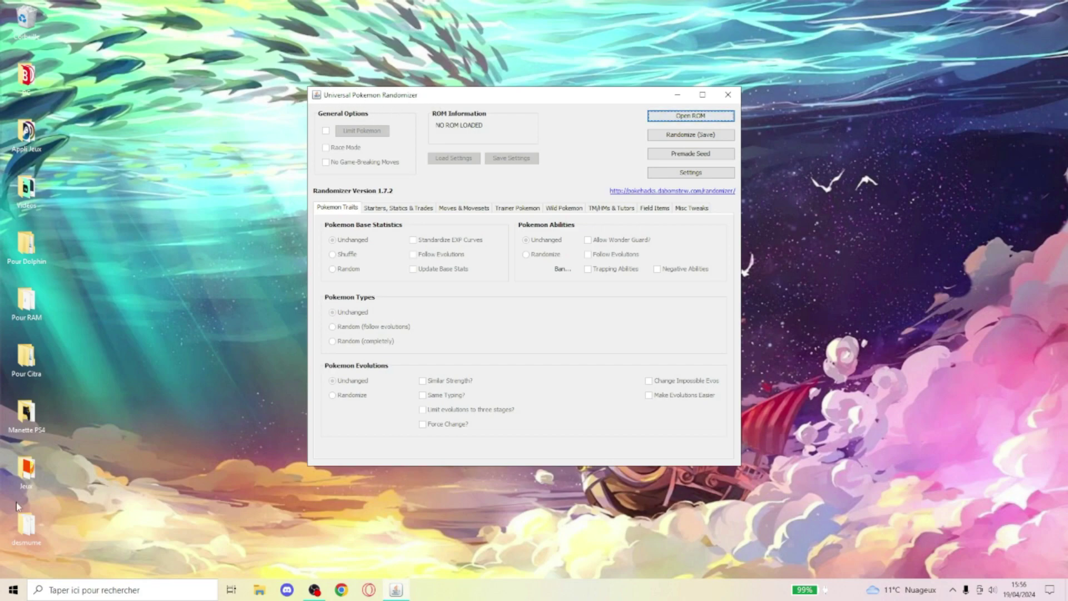
Step: Look in the desktop's desmume folder for the emulator executable and inspect the contents of its randomizer pokemon subfolder
{"action": "double_click", "coordinate": [25, 528]}
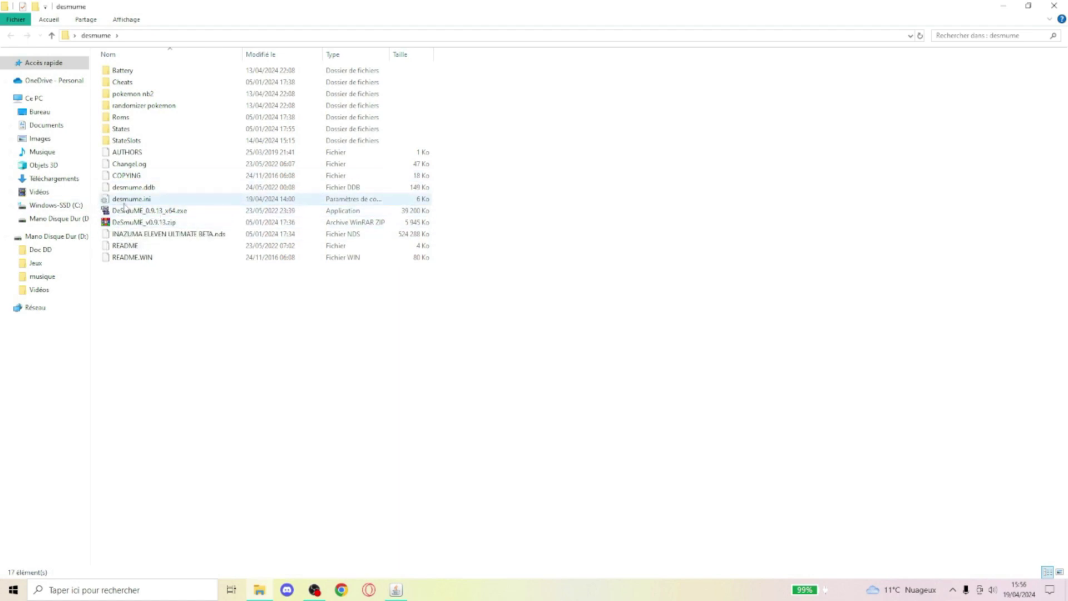
{"action": "left_click", "coordinate": [145, 210]}
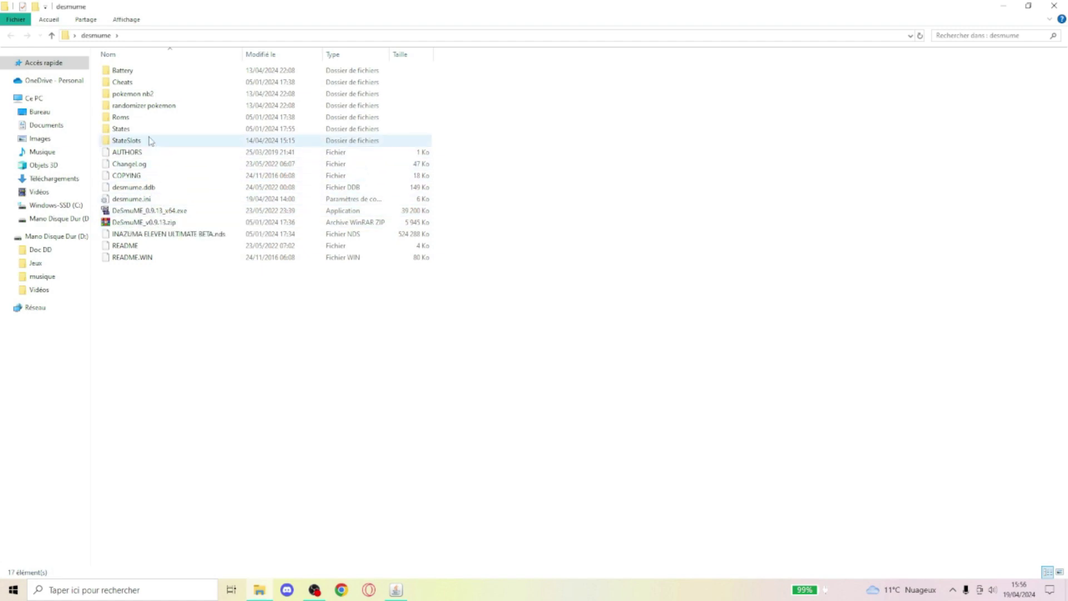
{"action": "double_click", "coordinate": [146, 107]}
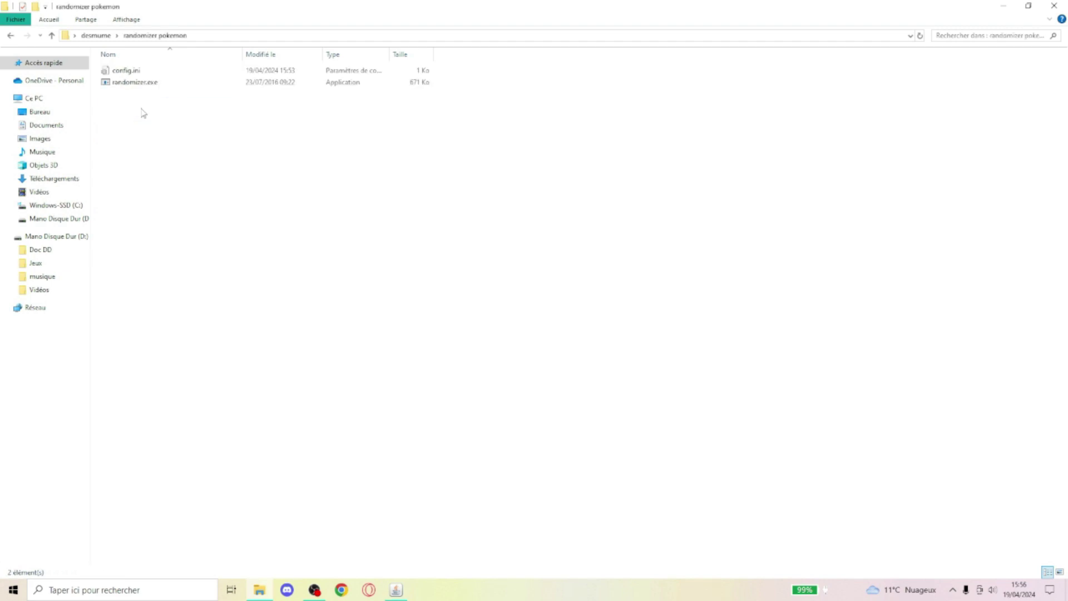
{"action": "left_click", "coordinate": [11, 35]}
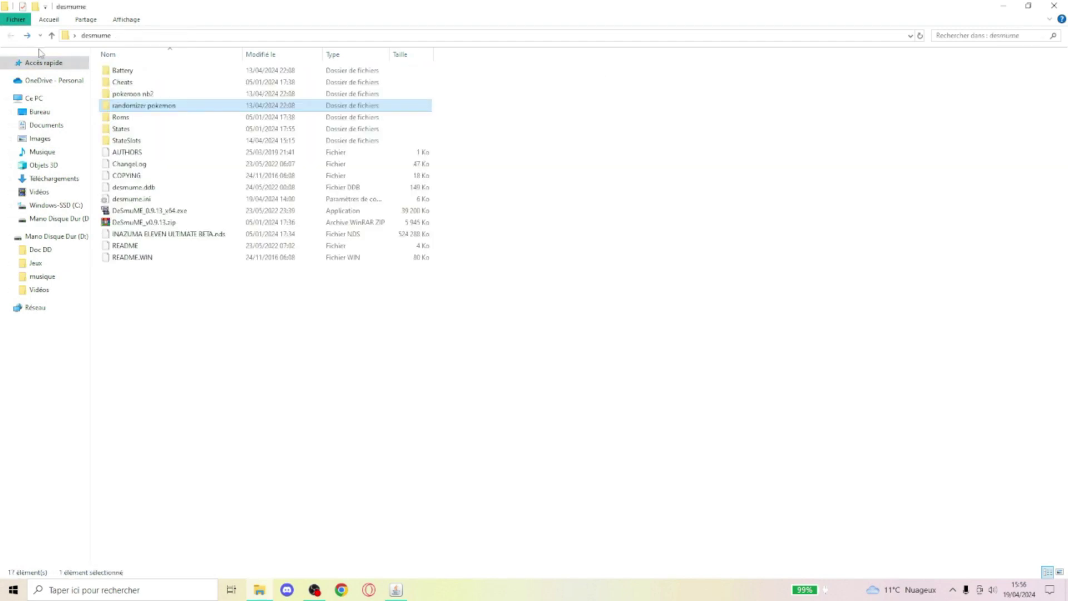
{"action": "left_click", "coordinate": [1003, 5]}
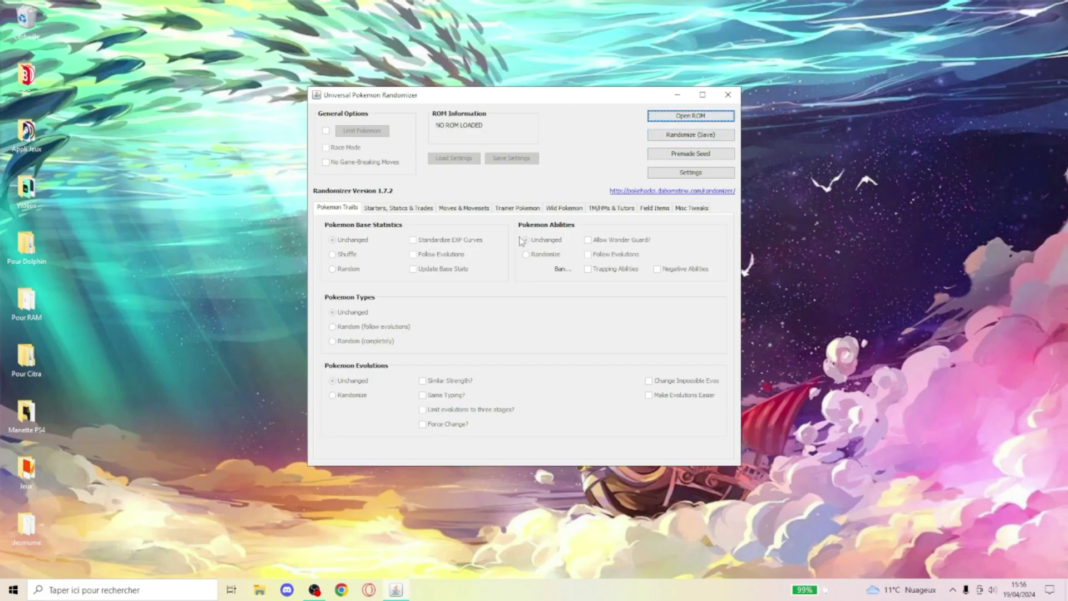
Step: Load the ROM "Pokemon - Version Blanche 2 (France) (NDSi Enhanced)_apfix.nds" from the pokemon nb2 folder inside the desktop's desmume folder
{"action": "left_click_drag", "start_coordinate": [410, 88], "coordinate": [605, 90]}
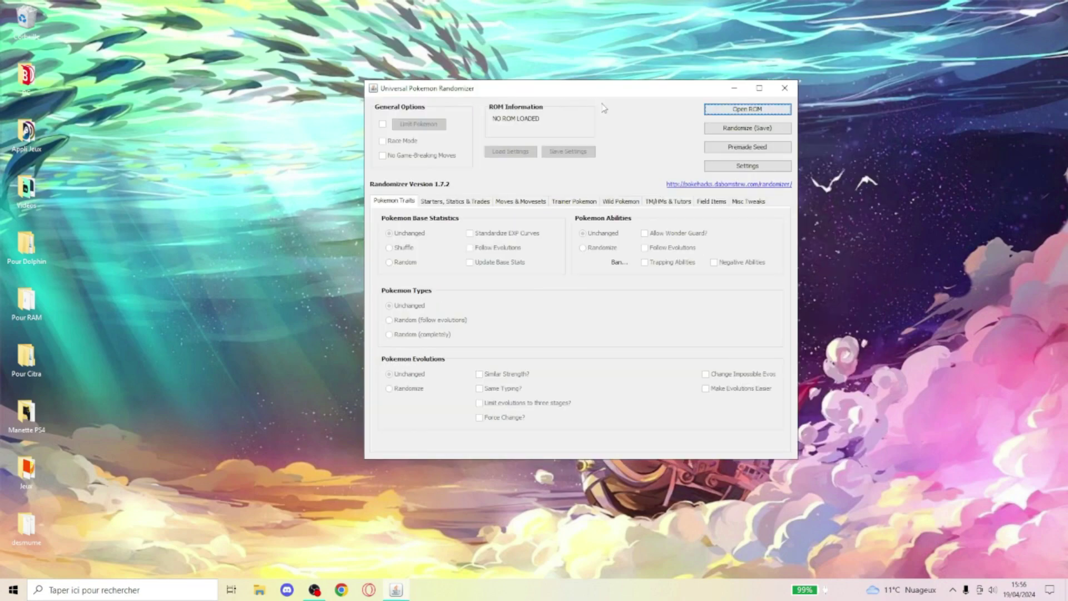
{"action": "left_click", "coordinate": [712, 111]}
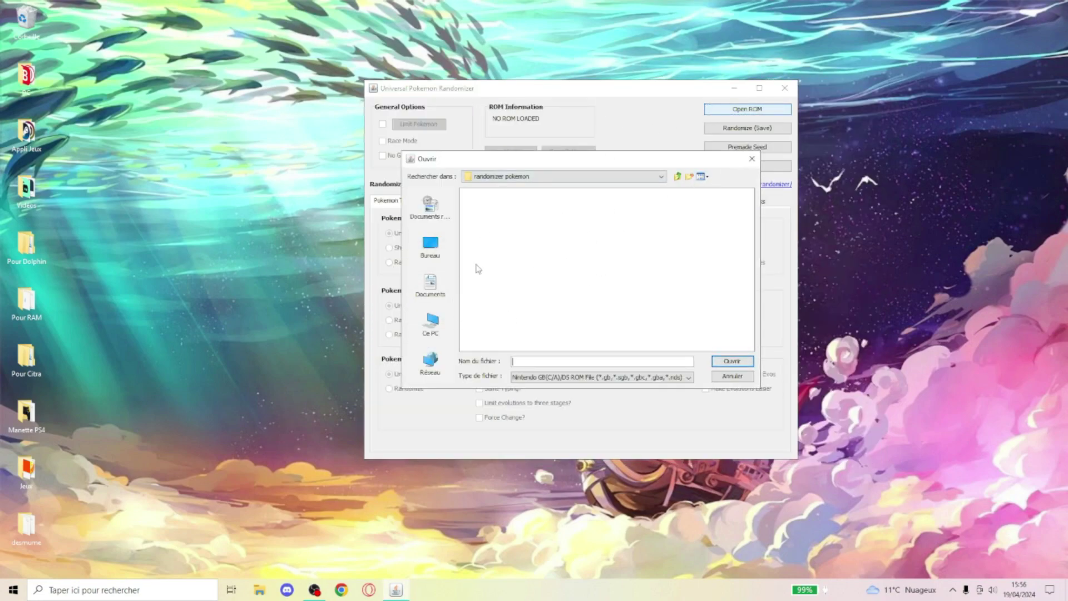
{"action": "left_click", "coordinate": [443, 263]}
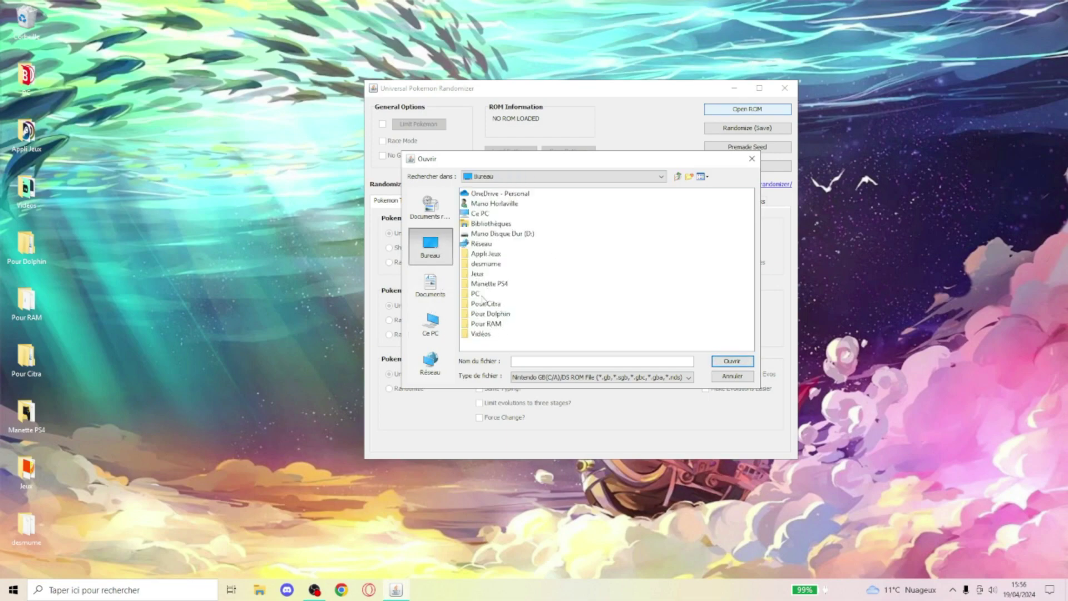
{"action": "double_click", "coordinate": [483, 265]}
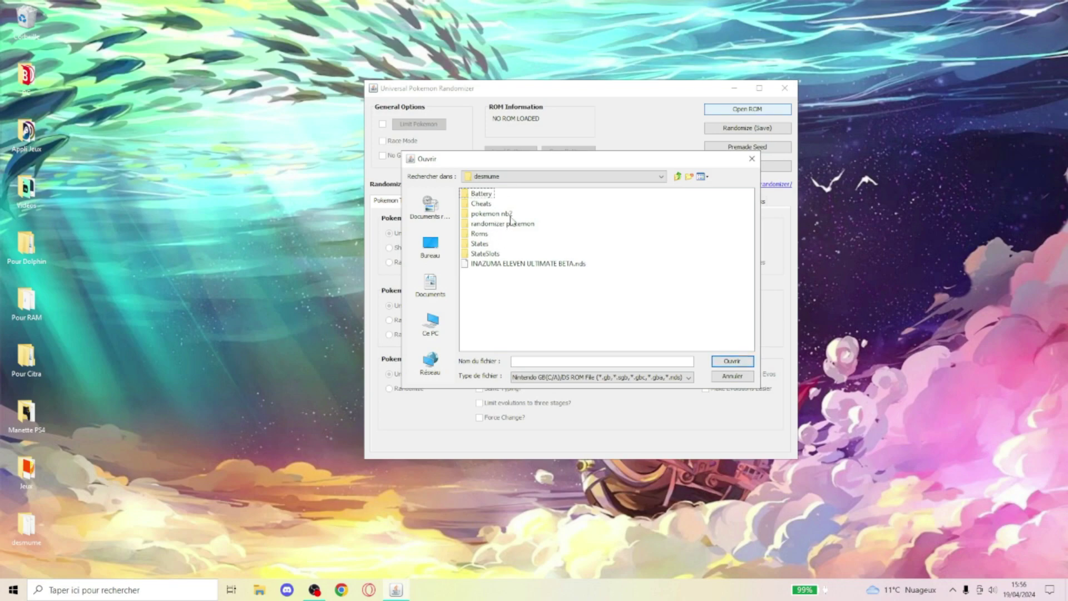
{"action": "double_click", "coordinate": [490, 214]}
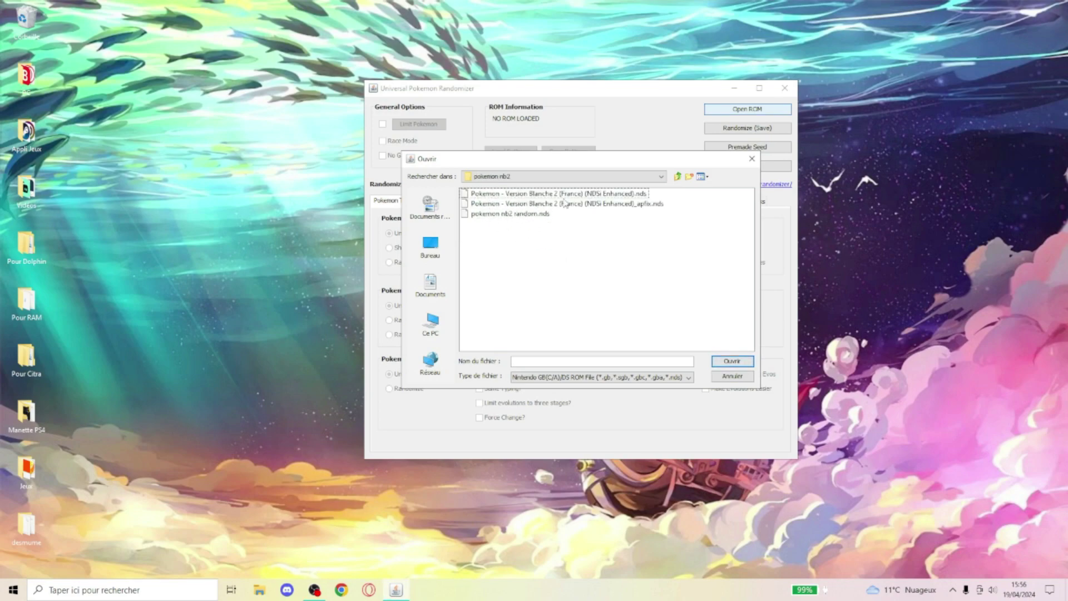
{"action": "left_click", "coordinate": [561, 204]}
{"action": "left_click", "coordinate": [525, 214]}
{"action": "left_click", "coordinate": [522, 265]}
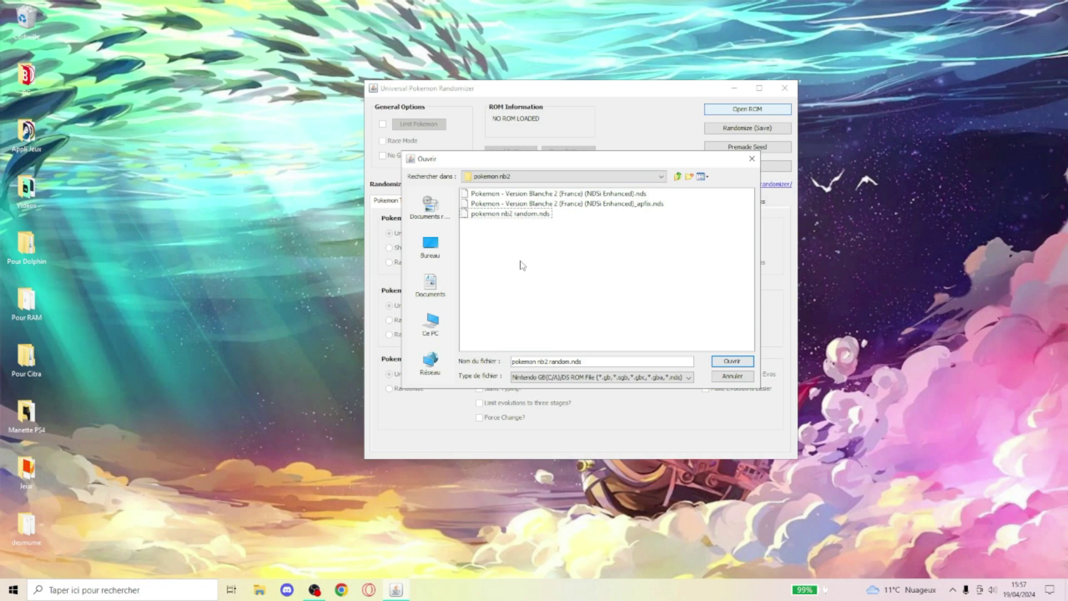
{"action": "left_click", "coordinate": [561, 195]}
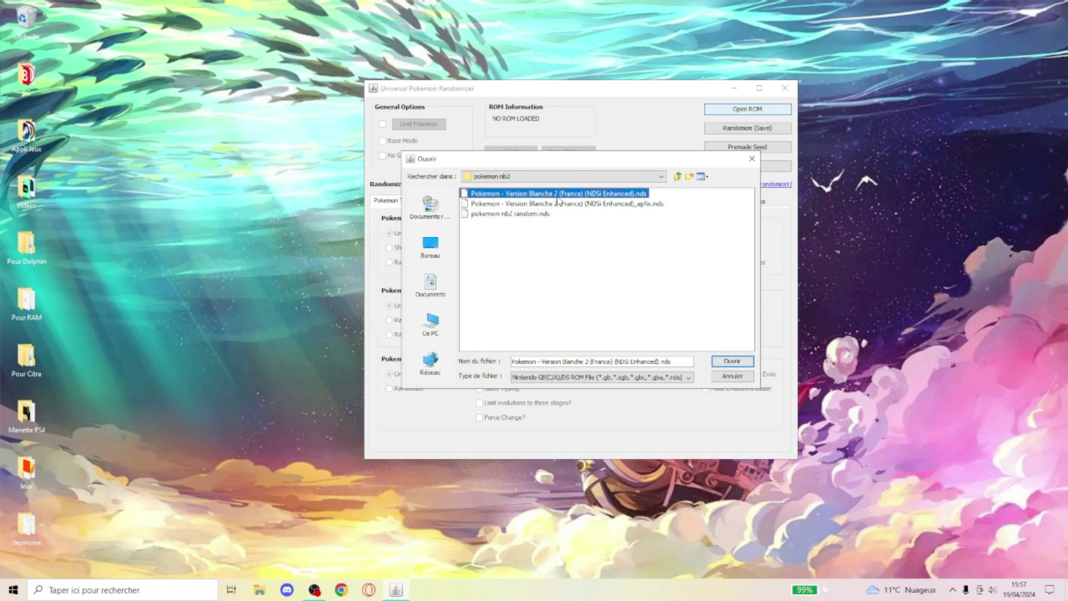
{"action": "left_click", "coordinate": [561, 204]}
{"action": "left_click", "coordinate": [732, 362]}
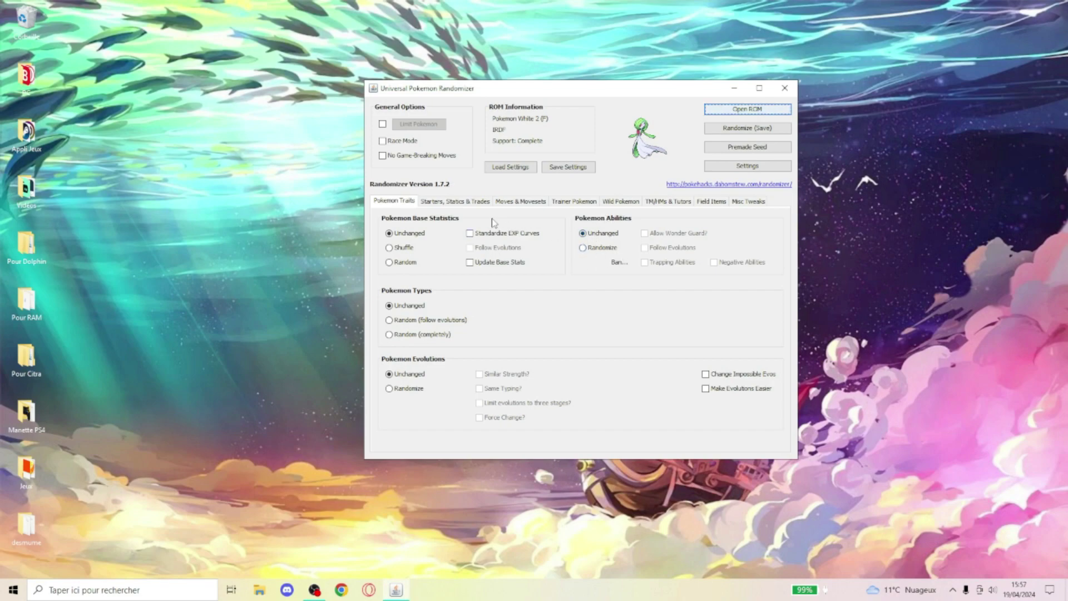
Step: Switch the starter Pokemon to Custom and choose Parfaduvet as the first starter
{"action": "left_click", "coordinate": [465, 202]}
{"action": "left_click", "coordinate": [404, 266]}
{"action": "left_click", "coordinate": [397, 235]}
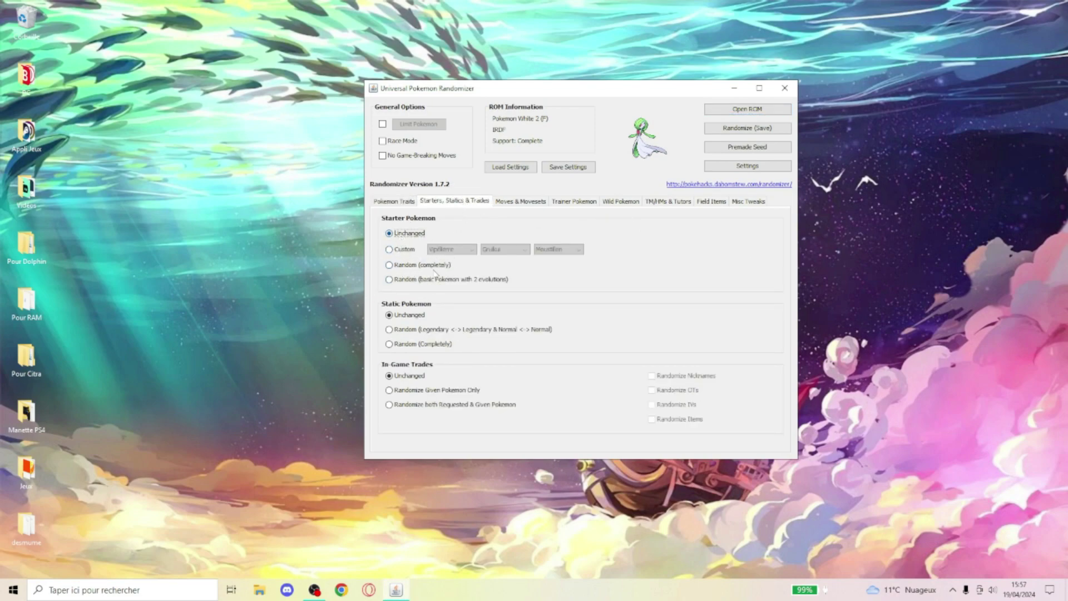
{"action": "left_click", "coordinate": [400, 249]}
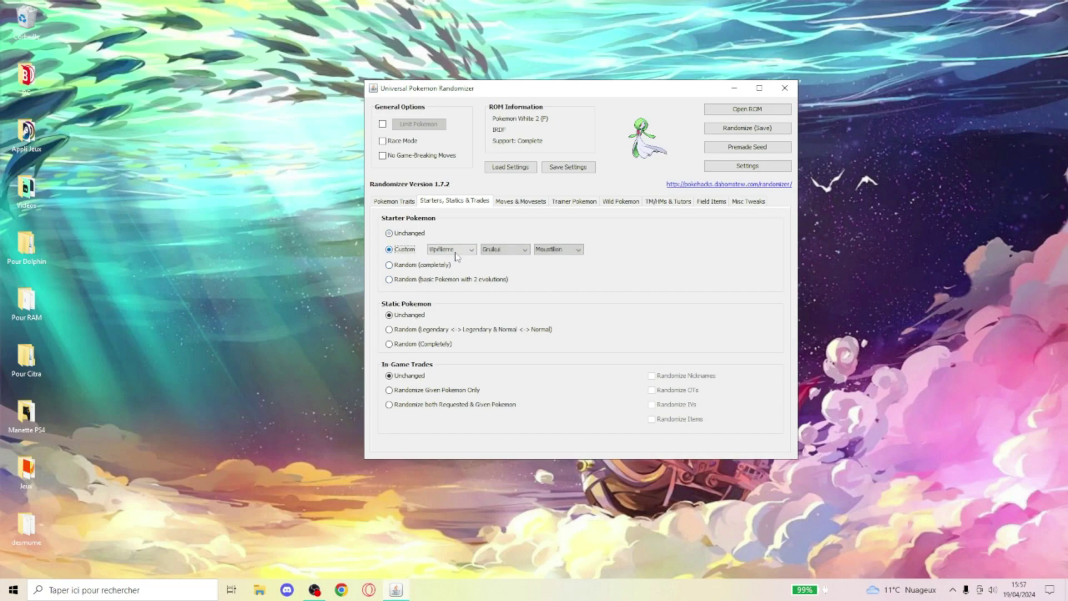
{"action": "left_click", "coordinate": [450, 250]}
{"action": "scroll", "coordinate": [454, 295], "scroll_direction": "down", "scroll_amount": 10}
{"action": "left_click", "coordinate": [458, 313]}
{"action": "left_click", "coordinate": [450, 249]}
{"action": "left_click", "coordinate": [463, 285]}
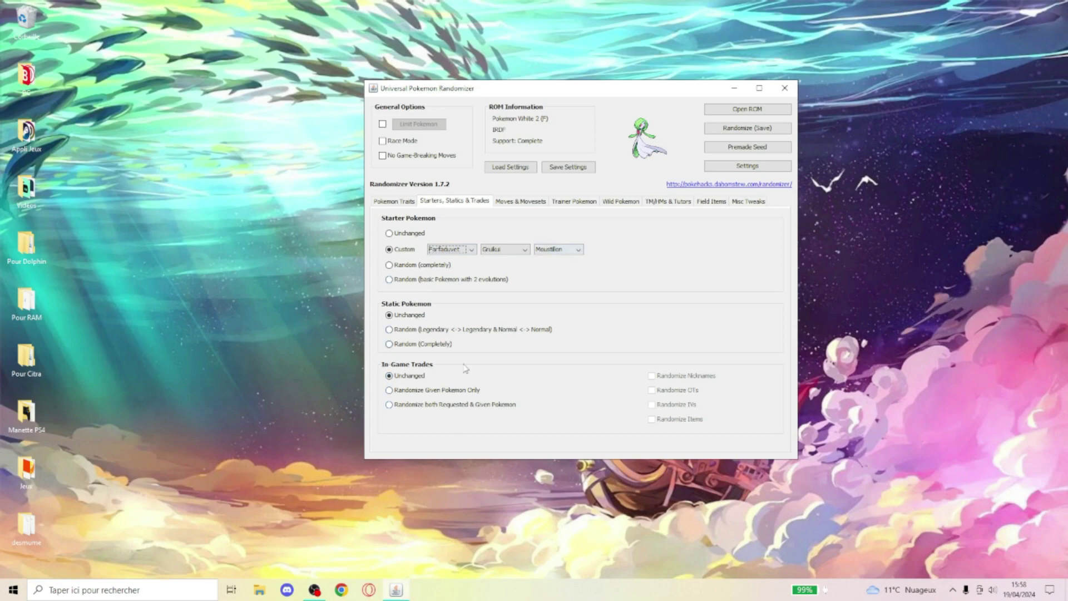
Step: Review the moveset and trainer options, and set the wild Pokemon to Random
{"action": "left_click", "coordinate": [515, 201]}
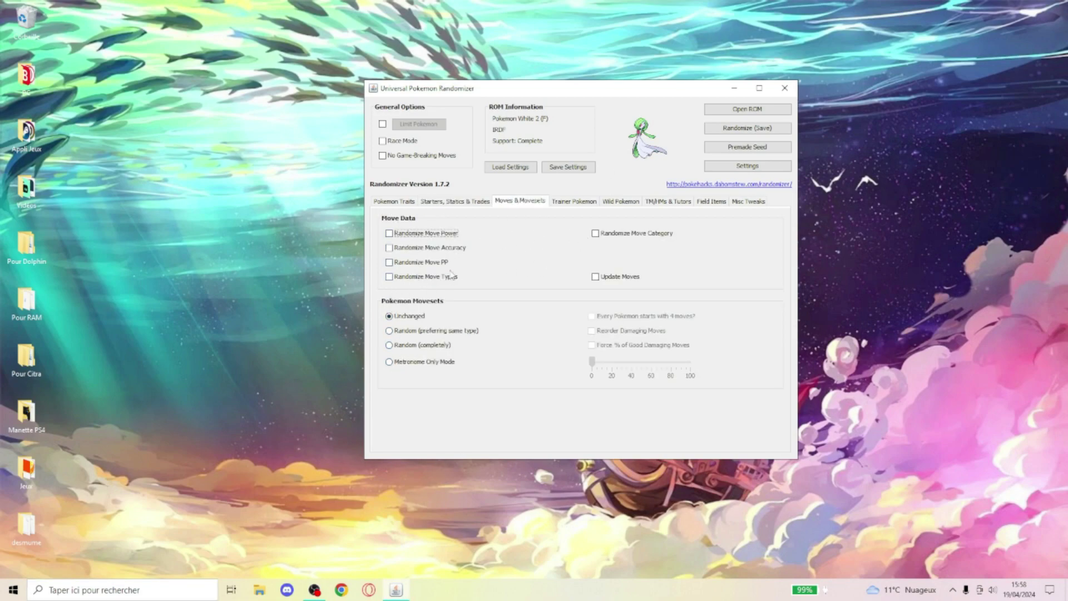
{"action": "left_click", "coordinate": [574, 201]}
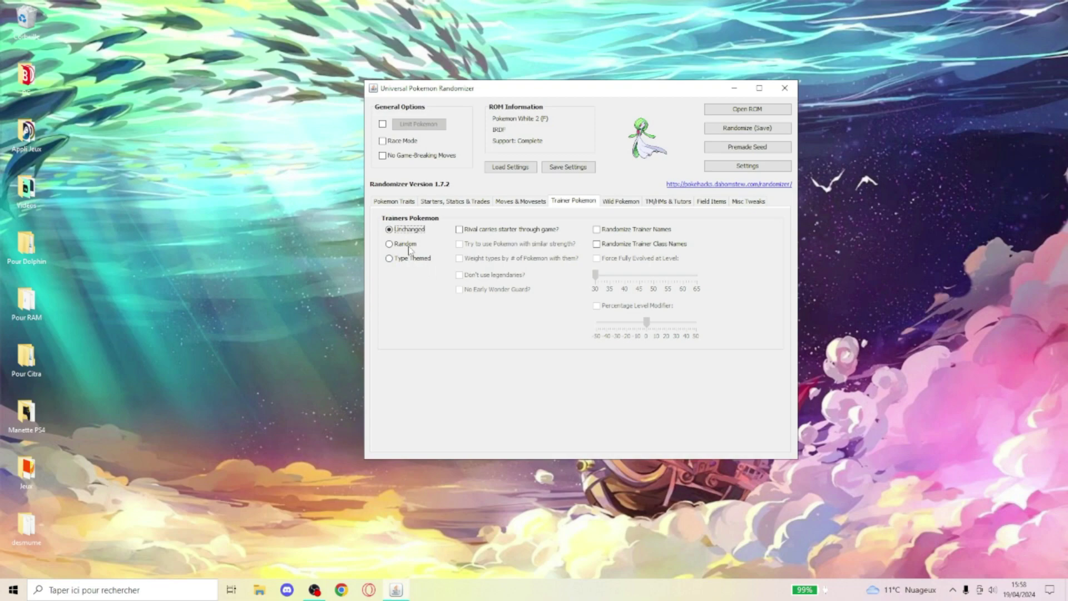
{"action": "left_click", "coordinate": [614, 205]}
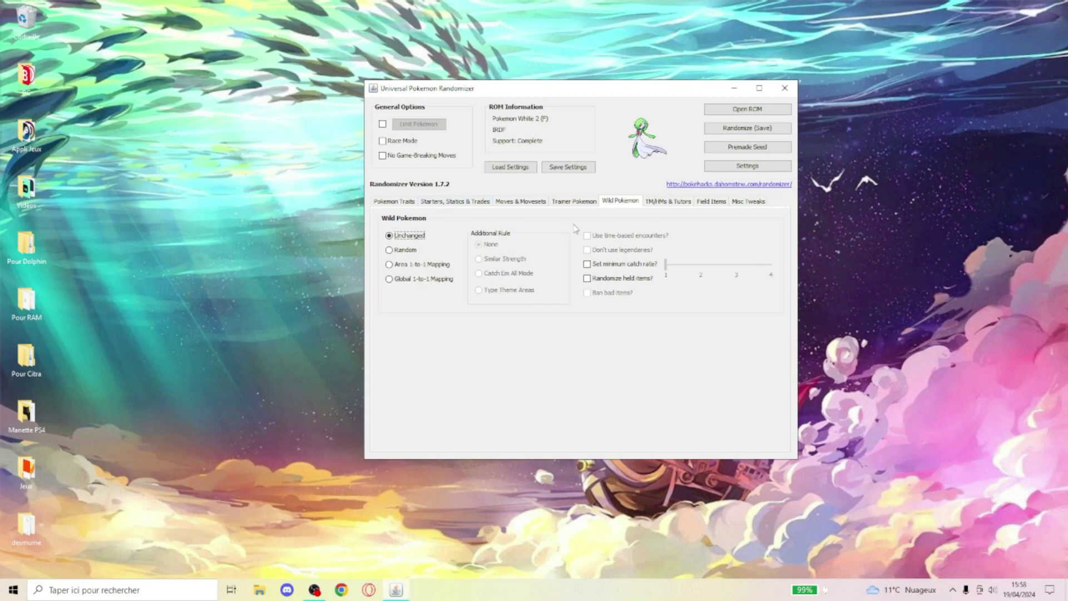
{"action": "left_click", "coordinate": [409, 252]}
{"action": "left_click", "coordinate": [407, 236]}
{"action": "left_click", "coordinate": [406, 251]}
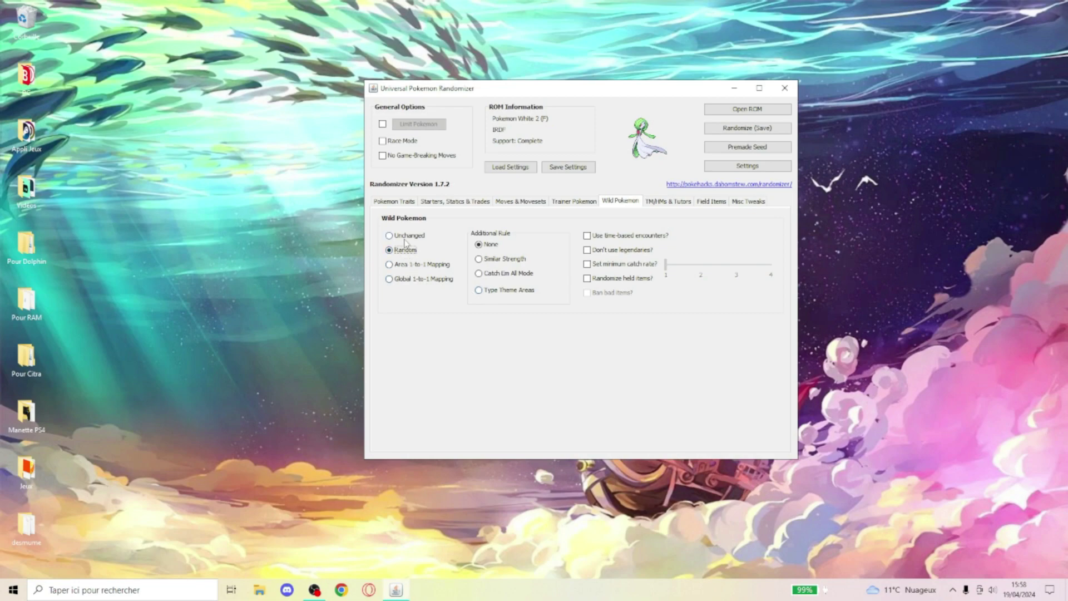
{"action": "left_click", "coordinate": [421, 268]}
{"action": "left_click", "coordinate": [405, 252]}
Step: Set the field items to Randomize with bad items banned, and look over the TM/HM and miscellaneous options
{"action": "left_click", "coordinate": [670, 202]}
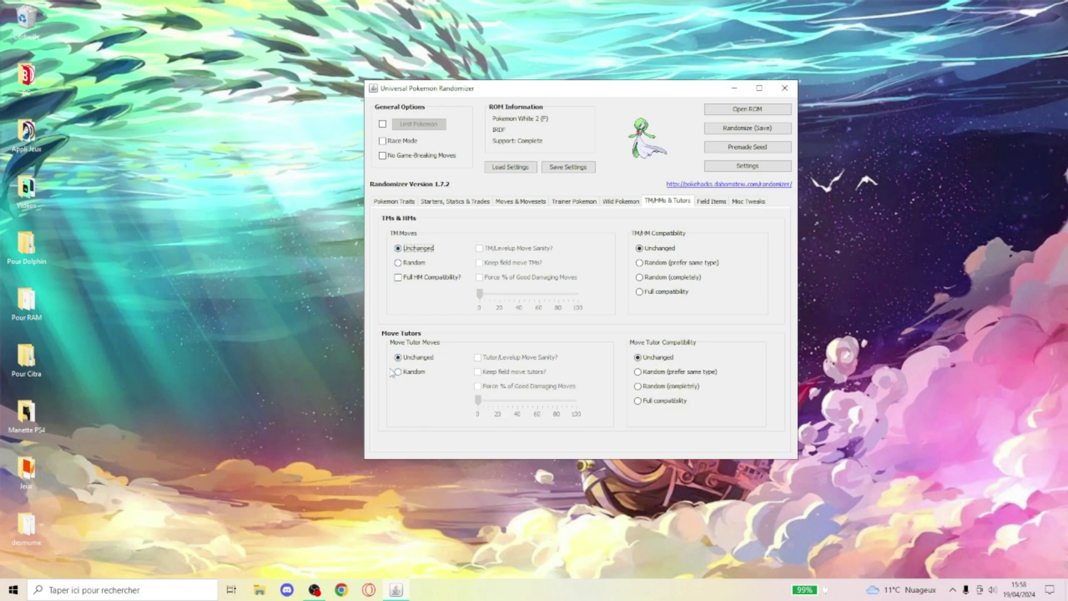
{"action": "left_click", "coordinate": [712, 202]}
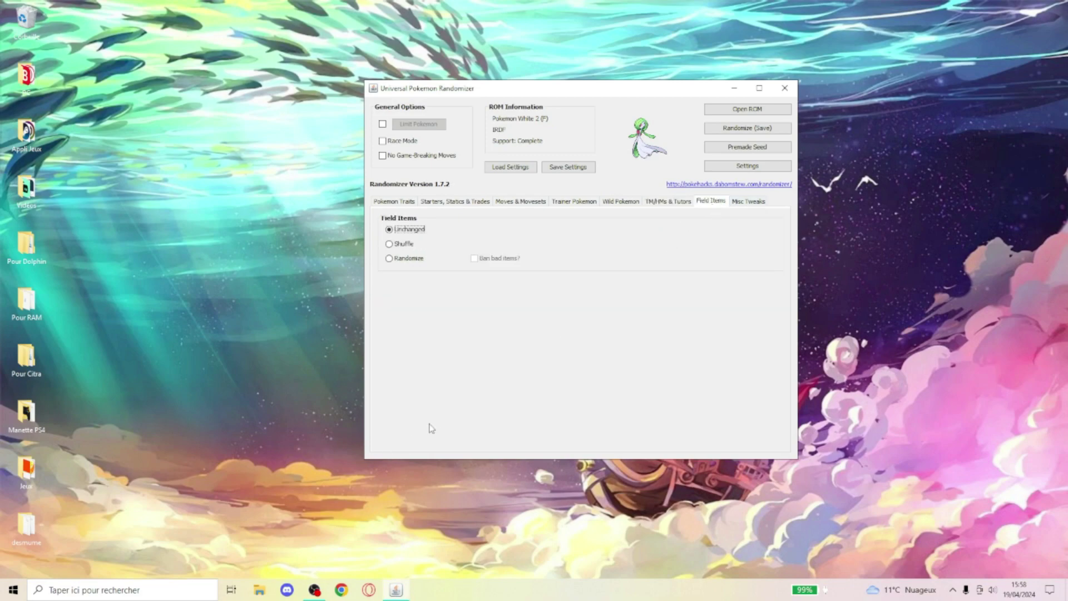
{"action": "left_click", "coordinate": [418, 259]}
{"action": "left_click", "coordinate": [479, 261]}
{"action": "left_click", "coordinate": [751, 202]}
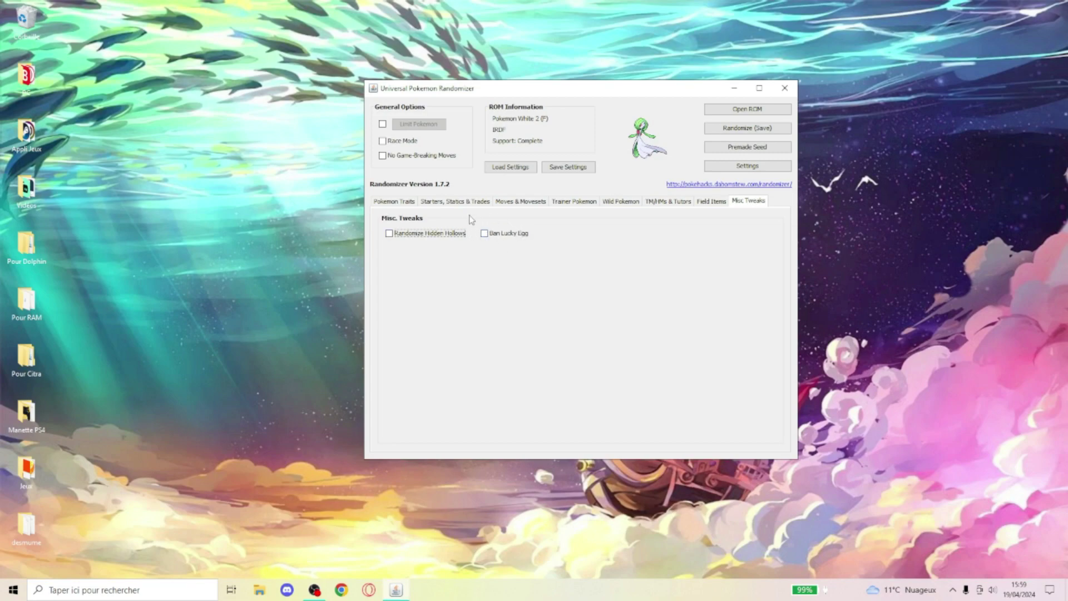
Step: Try saving the randomized ROM in the desmume folder's pokemon nb2 subfolder, cancel the save and close the randomizer
{"action": "left_click", "coordinate": [753, 132]}
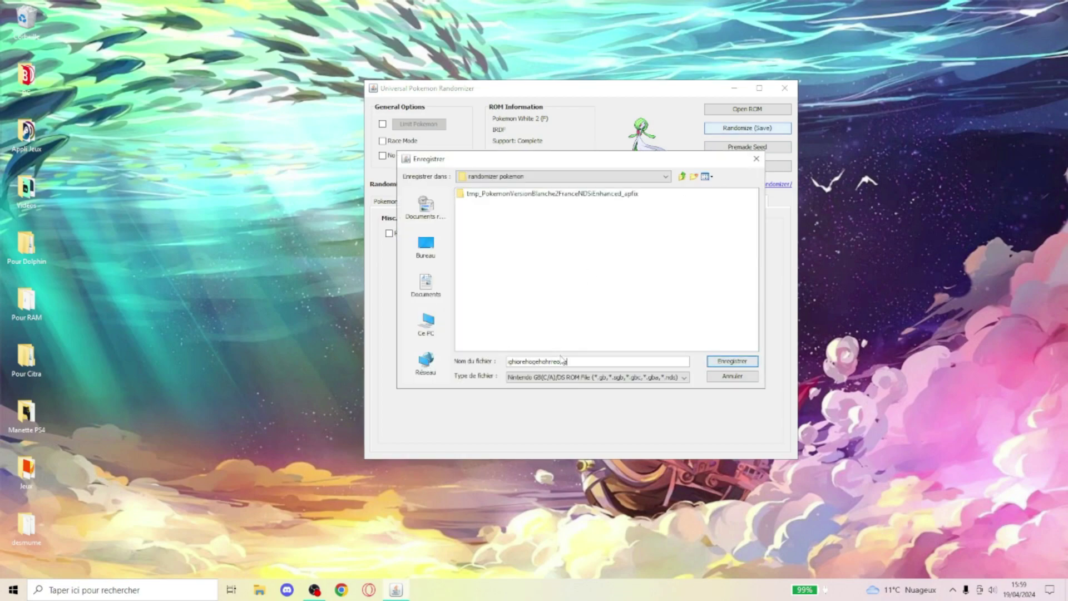
{"action": "left_click", "coordinate": [427, 322]}
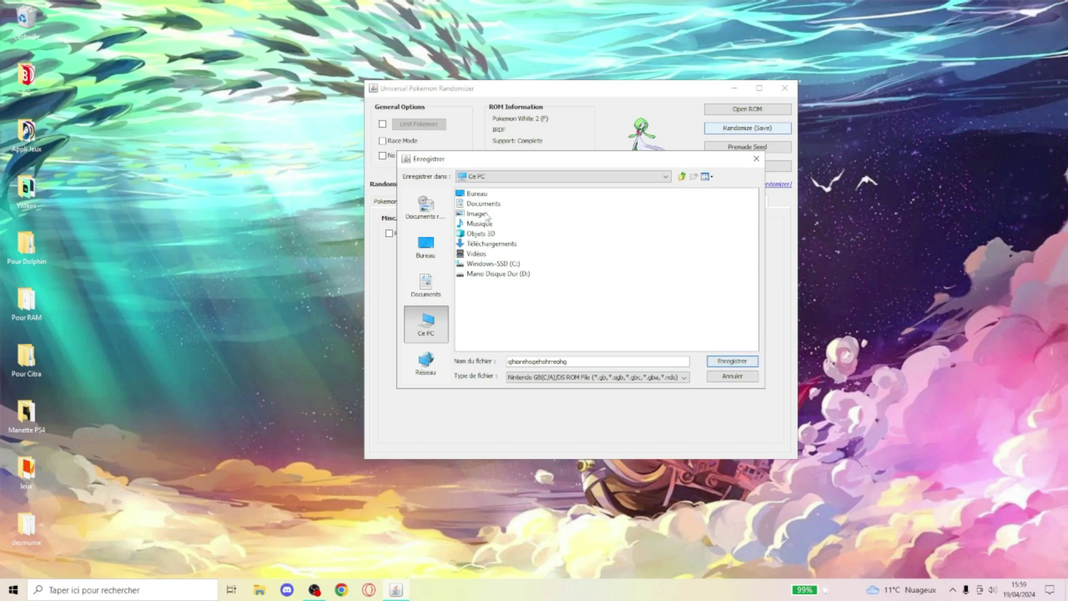
{"action": "double_click", "coordinate": [473, 195]}
{"action": "double_click", "coordinate": [480, 204]}
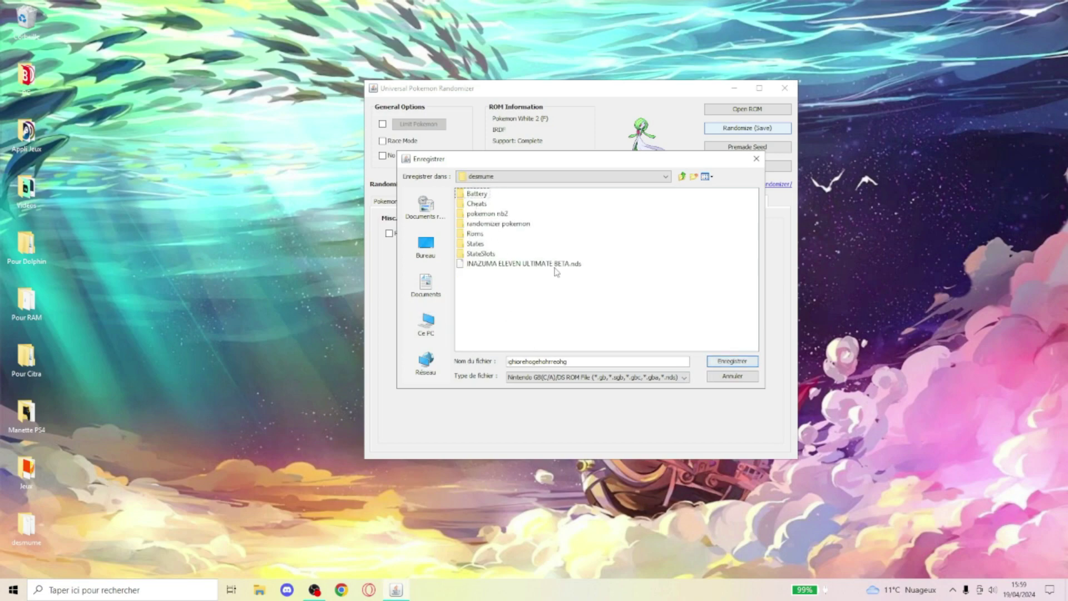
{"action": "double_click", "coordinate": [486, 215]}
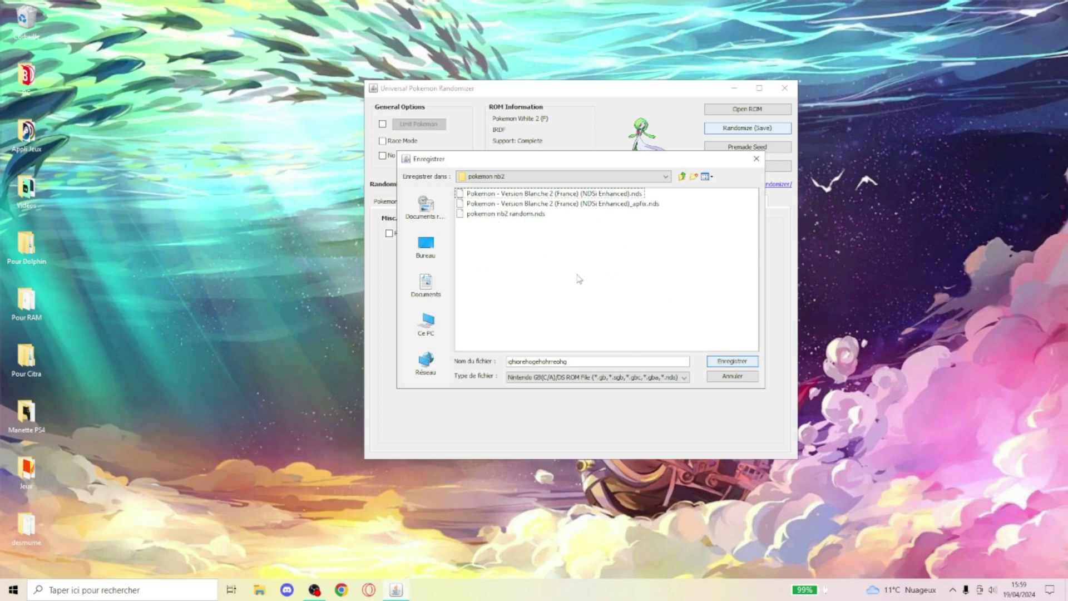
{"action": "left_click", "coordinate": [757, 159]}
{"action": "left_click", "coordinate": [785, 88]}
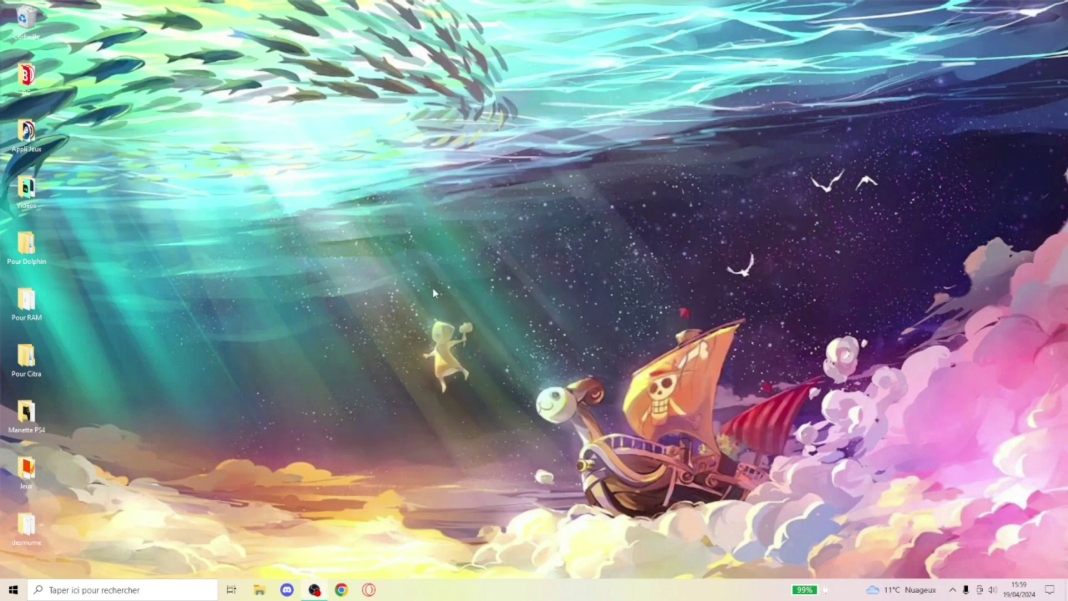
Step: Launch DeSmuME_0.9.13_x64.exe from the desktop's desmume folder, close the folder and maximize the emulator
{"action": "double_click", "coordinate": [26, 526]}
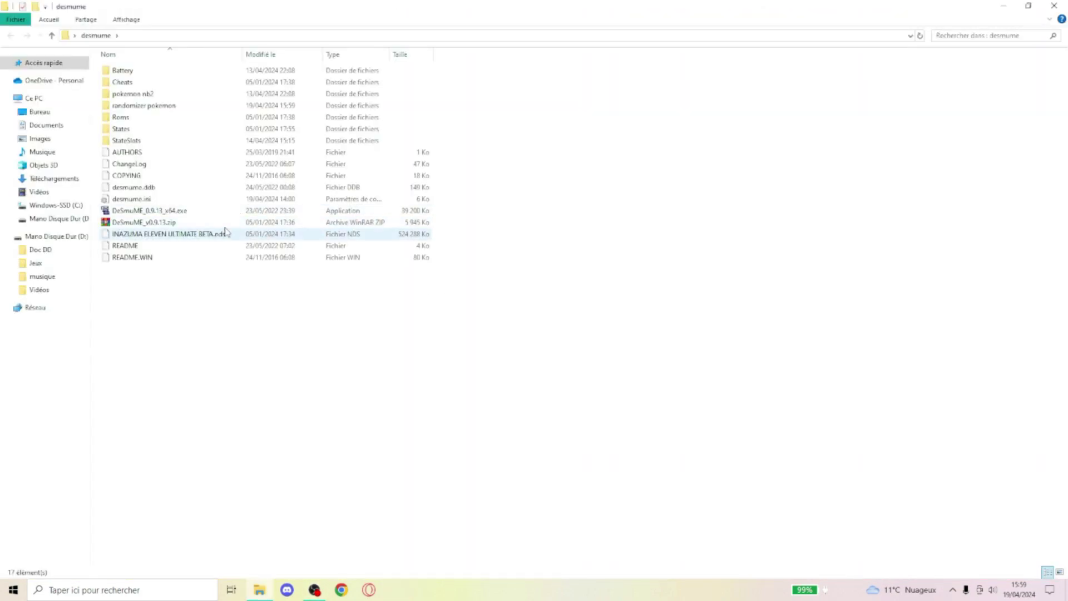
{"action": "double_click", "coordinate": [220, 216]}
{"action": "left_click", "coordinate": [1055, 5]}
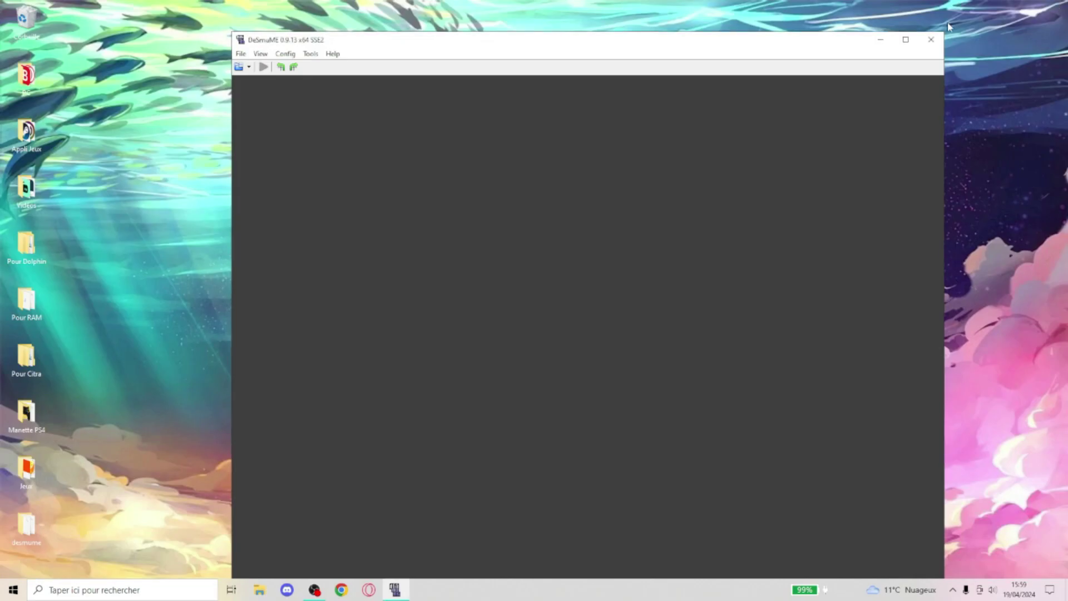
{"action": "left_click", "coordinate": [908, 42]}
Step: Load the ROM "pokemon nb2 random.nds" from the pokemon nb2 folder in the emulator
{"action": "left_click", "coordinate": [9, 17]}
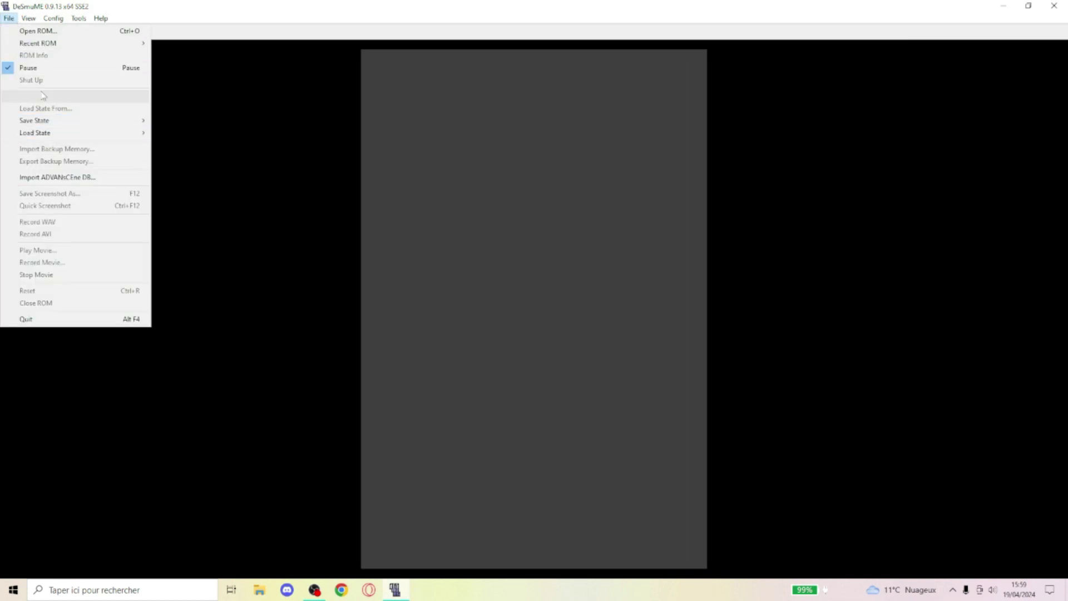
{"action": "left_click", "coordinate": [39, 31]}
{"action": "left_click", "coordinate": [167, 124]}
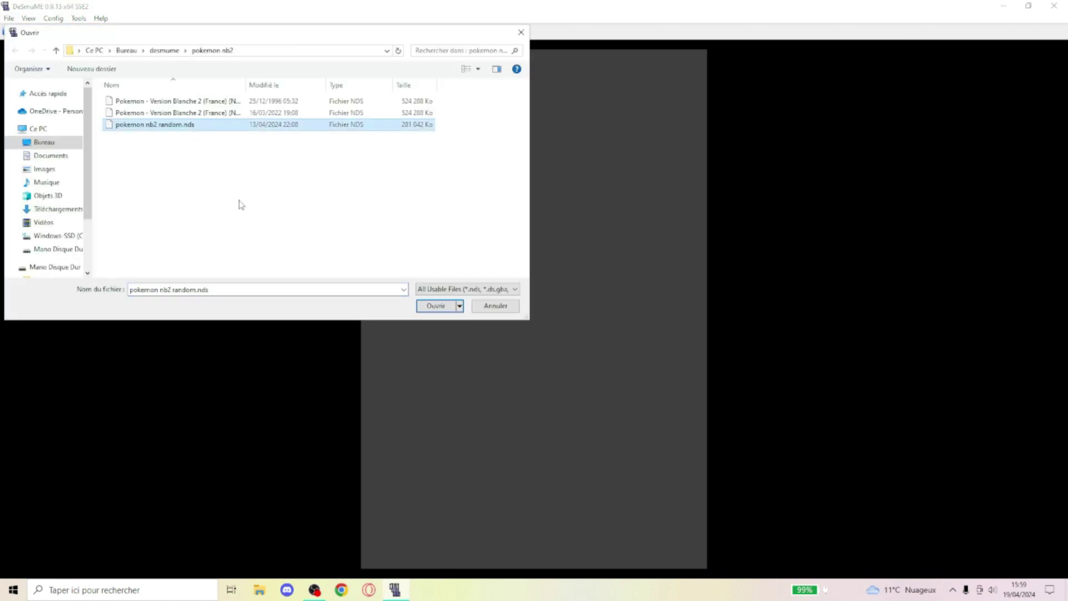
{"action": "left_click", "coordinate": [436, 306]}
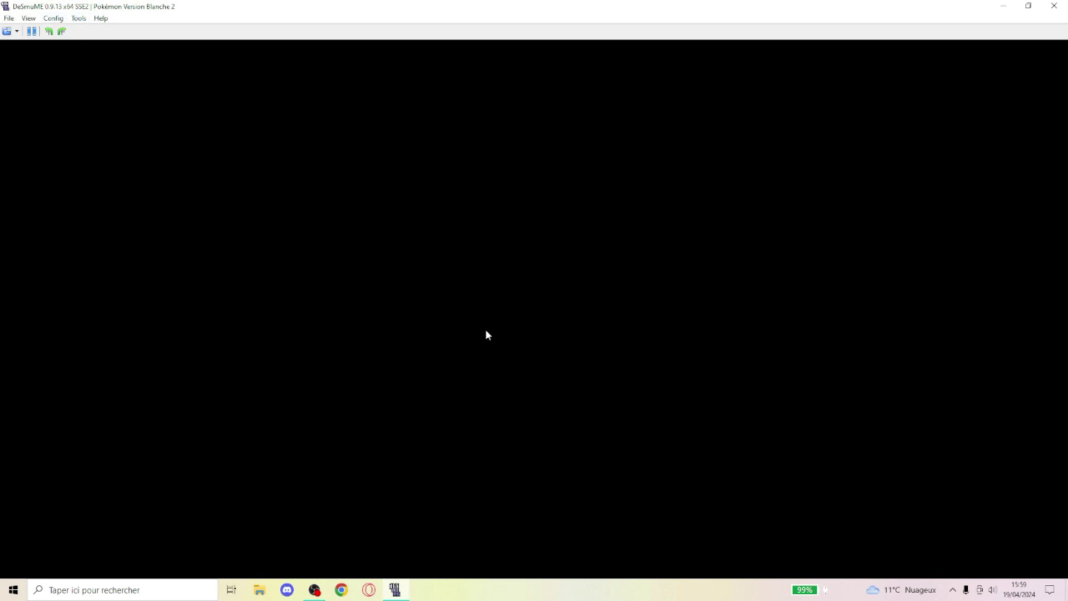
Step: Start the game from its title screen, continue the saved game and accept starting wireless communication
{"action": "left_click", "coordinate": [53, 18]}
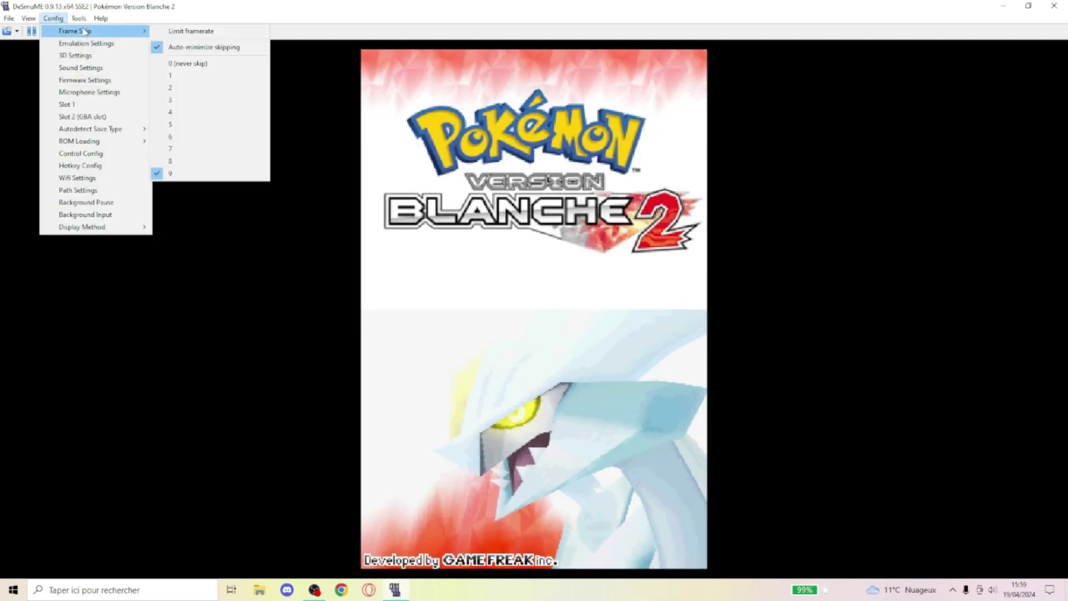
{"action": "left_click", "coordinate": [262, 199]}
{"action": "left_click", "coordinate": [496, 416]}
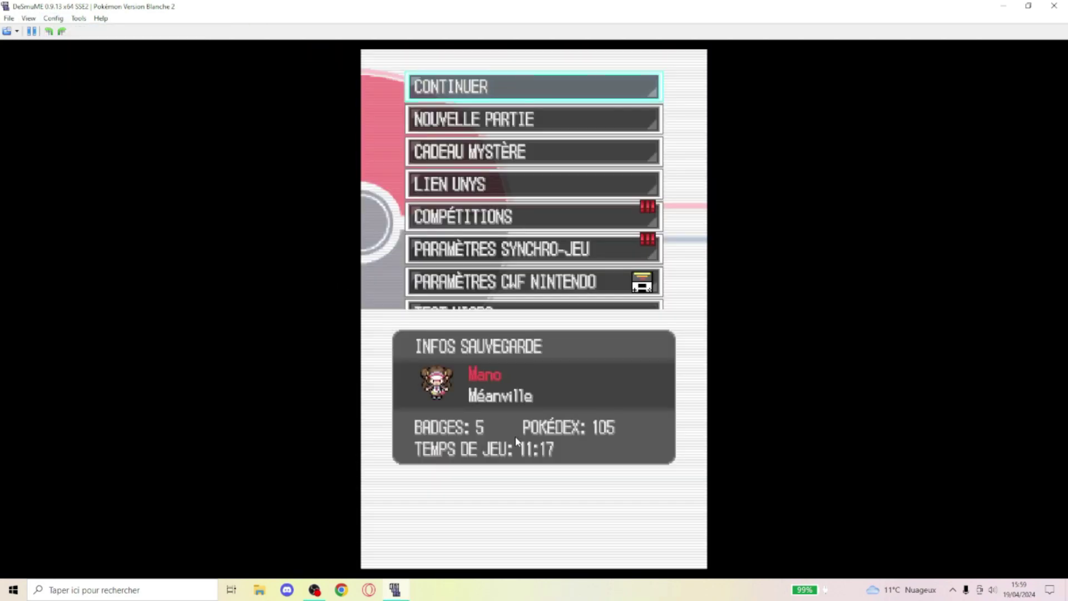
{"action": "key", "text": "x"}
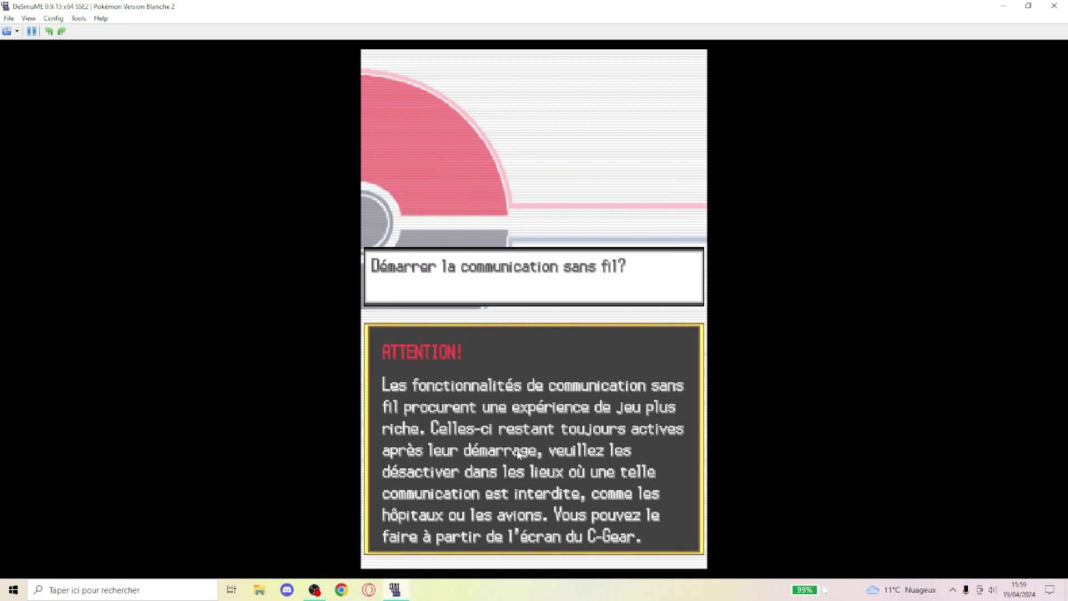
{"action": "key", "text": "x"}
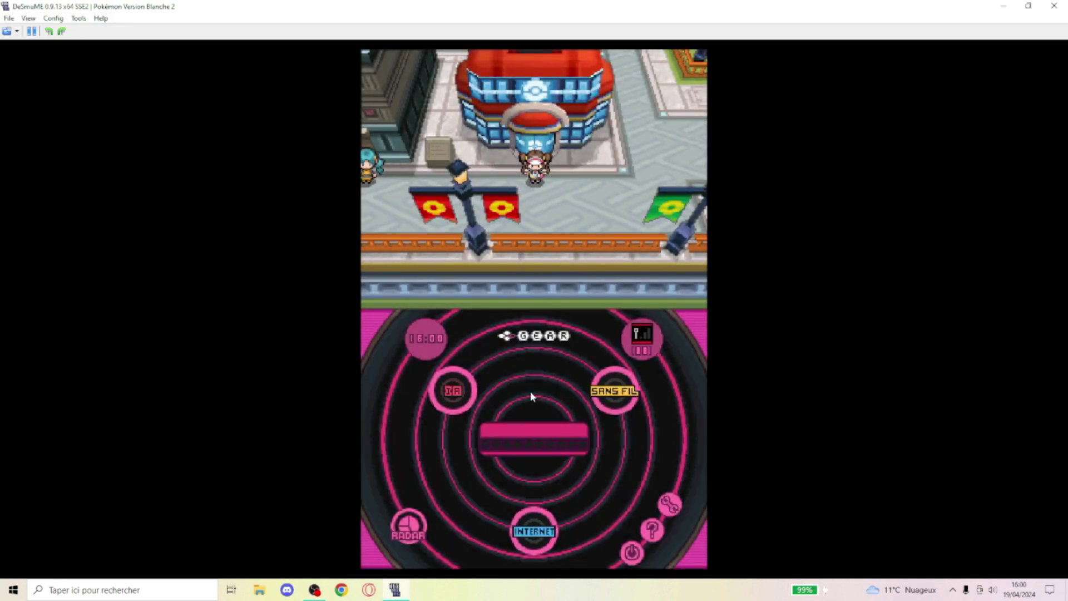
Step: Open the Pokémon party from the in-game menu and look through the team members
{"action": "key", "text": "s"}
{"action": "key", "text": "x"}
{"action": "key", "text": "Down"}
{"action": "key", "text": "Down"}
{"action": "key", "text": "Down"}
{"action": "key", "text": "Down"}
{"action": "key", "text": "Down"}
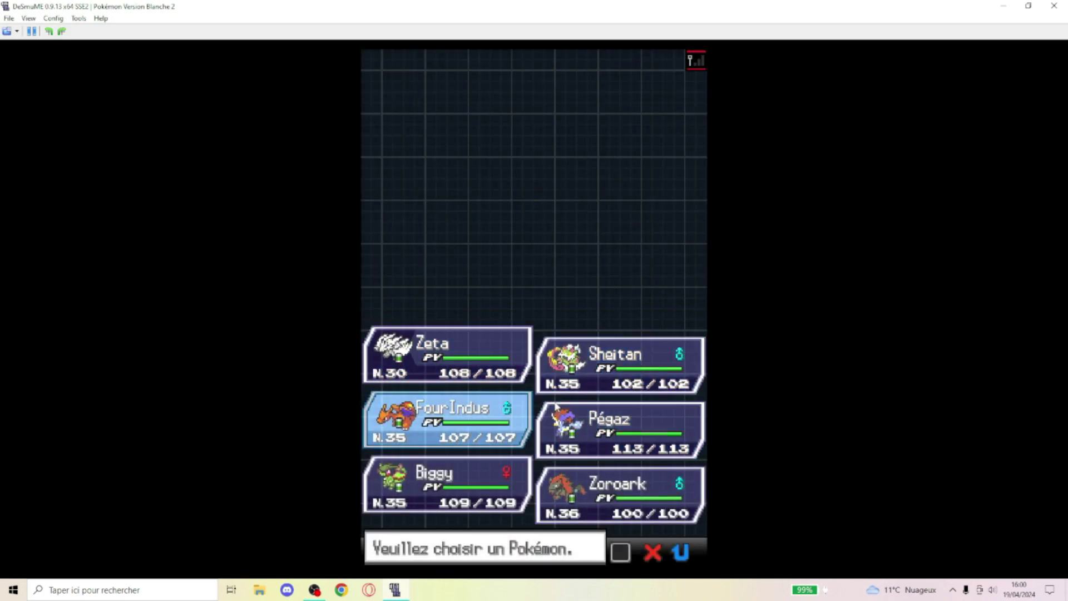
{"action": "key", "text": "Up"}
{"action": "key", "text": "Left"}
{"action": "key", "text": "Up"}
{"action": "key", "text": "Right"}
{"action": "key", "text": "Down"}
{"action": "key", "text": "Left"}
{"action": "key", "text": "Up"}
Step: View the summary of the party Pokémon Sheitan, then leave the party and close the in-game menu
{"action": "key", "text": "x"}
{"action": "left_click", "coordinate": [644, 465]}
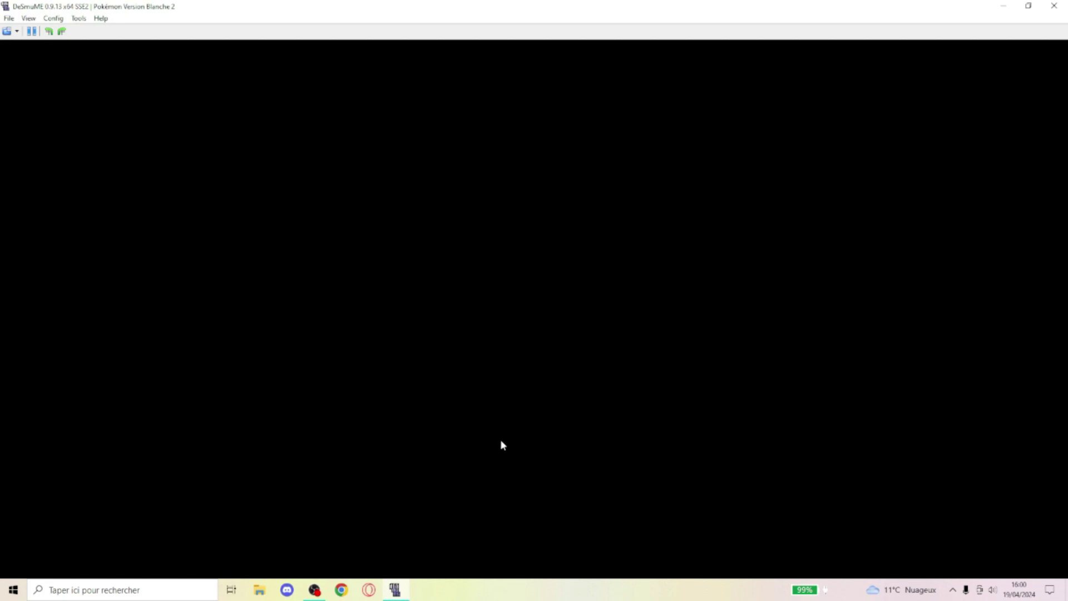
{"action": "key", "text": "Down"}
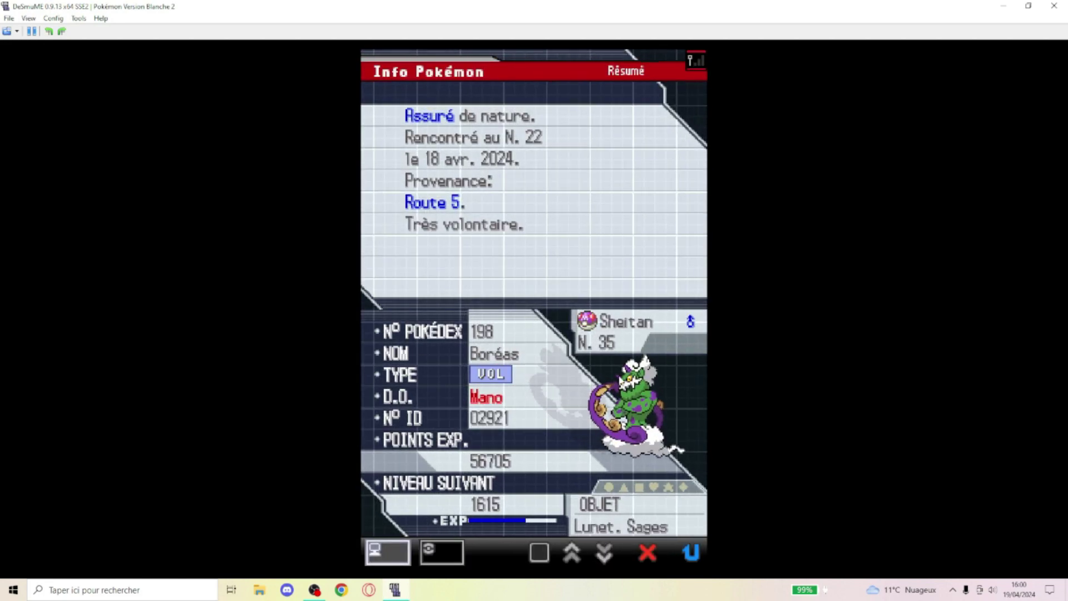
{"action": "left_click", "coordinate": [691, 553]}
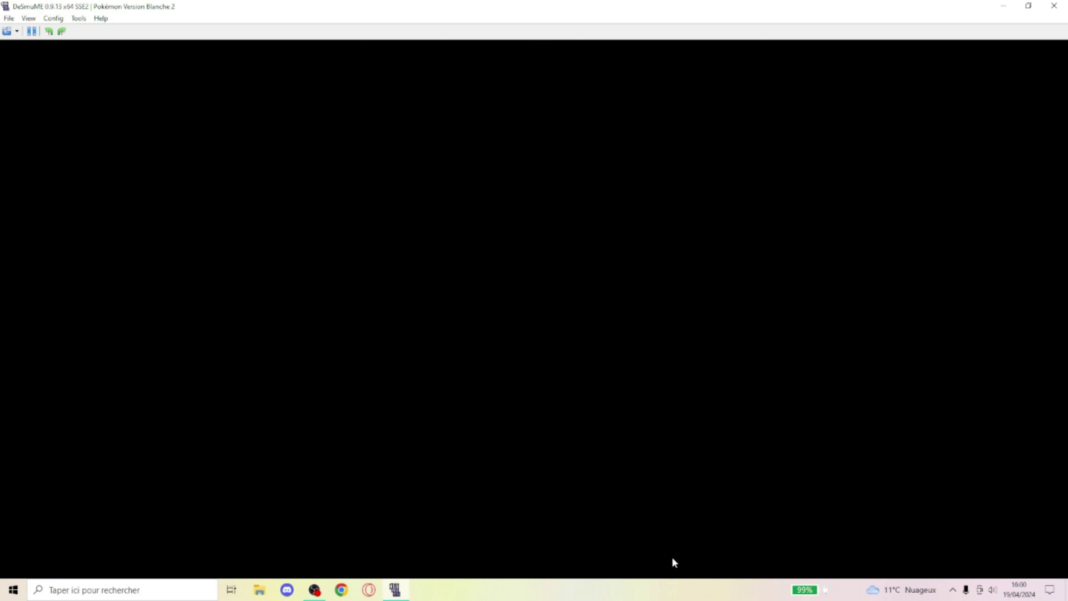
{"action": "left_click", "coordinate": [682, 555]}
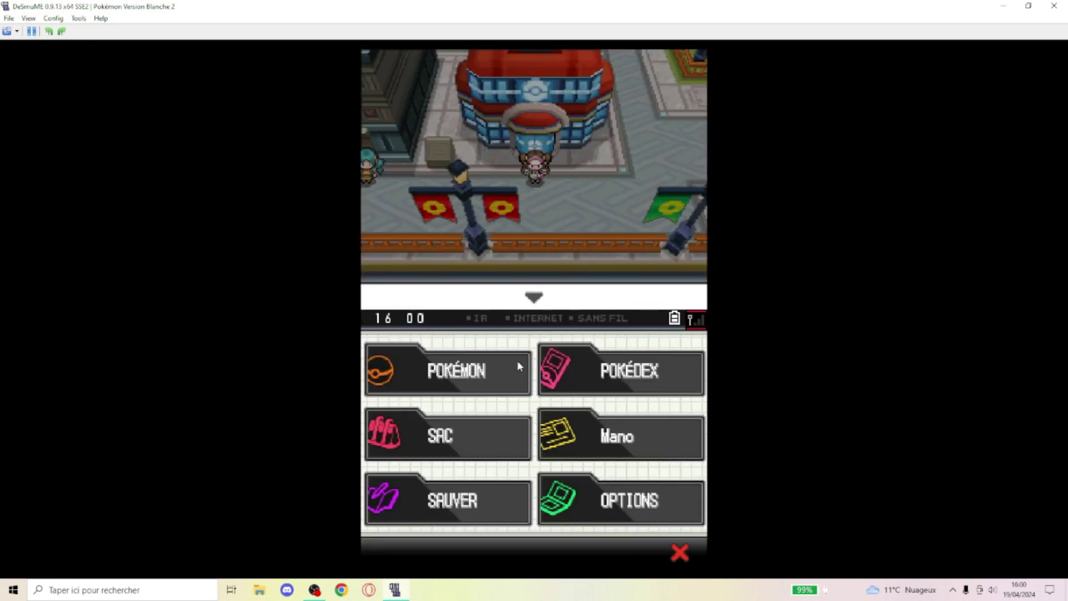
{"action": "left_click", "coordinate": [680, 553]}
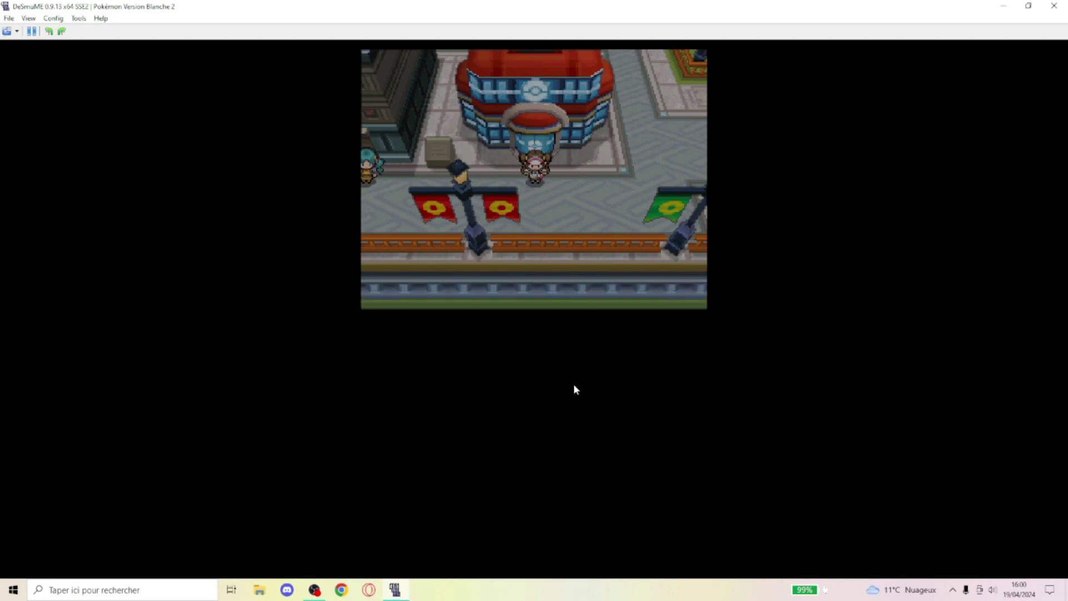